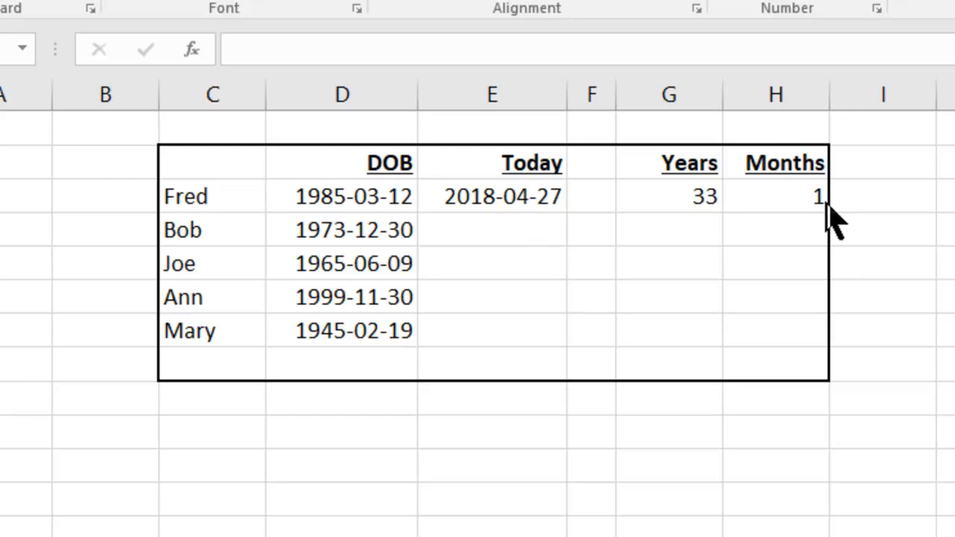
# Step: Clear the Today, Years and Months cells in the first person's row (E24:H24)
pyautogui.click(508, 200)
pyautogui.click(508, 199)
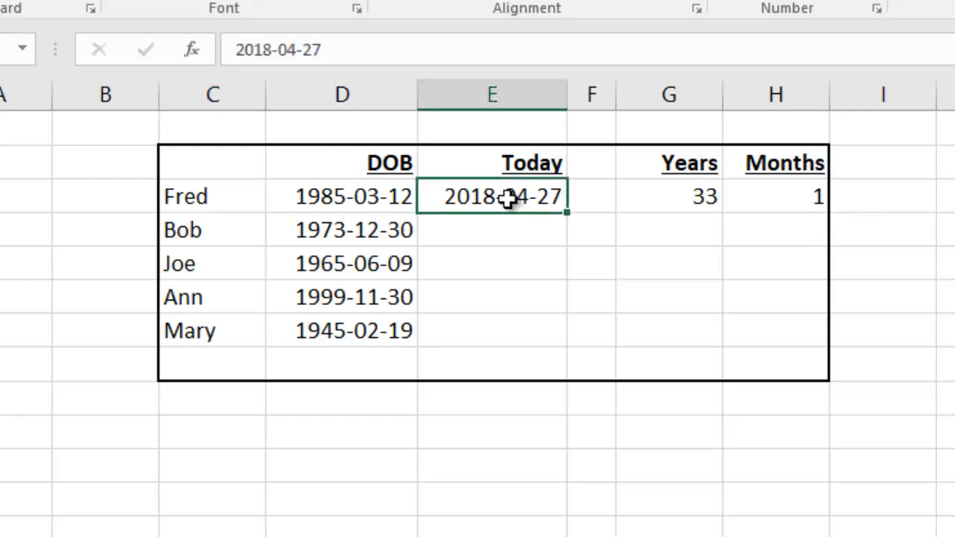
pyautogui.moveTo(508, 197); pyautogui.dragTo(787, 205)
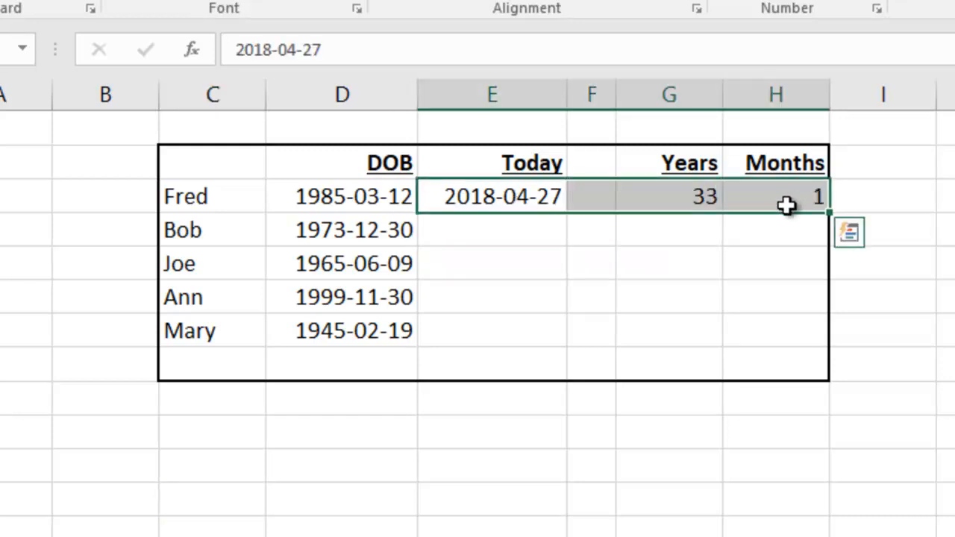
pyautogui.press('Delete')
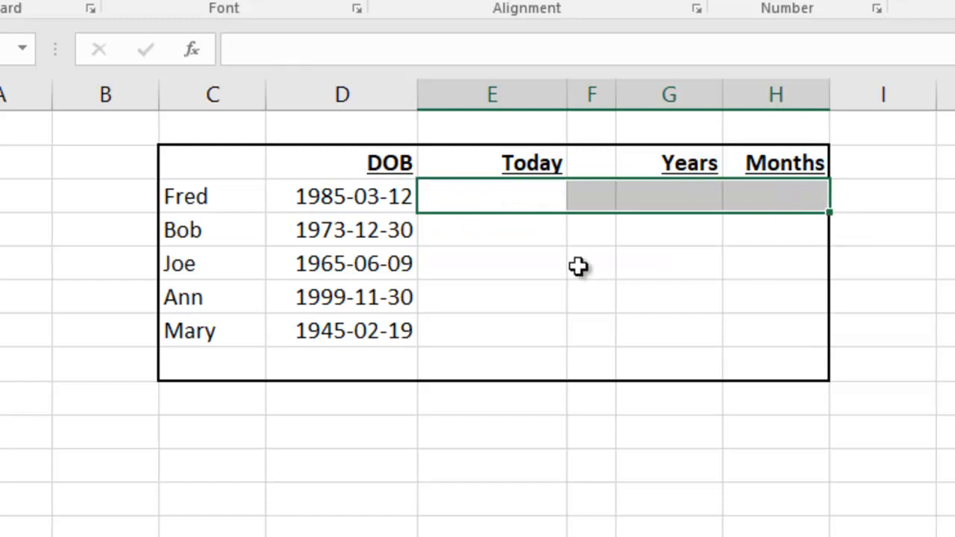
# Step: Enter the date 2018-04-27 in the Today column of the first person's row
pyautogui.click(517, 196)
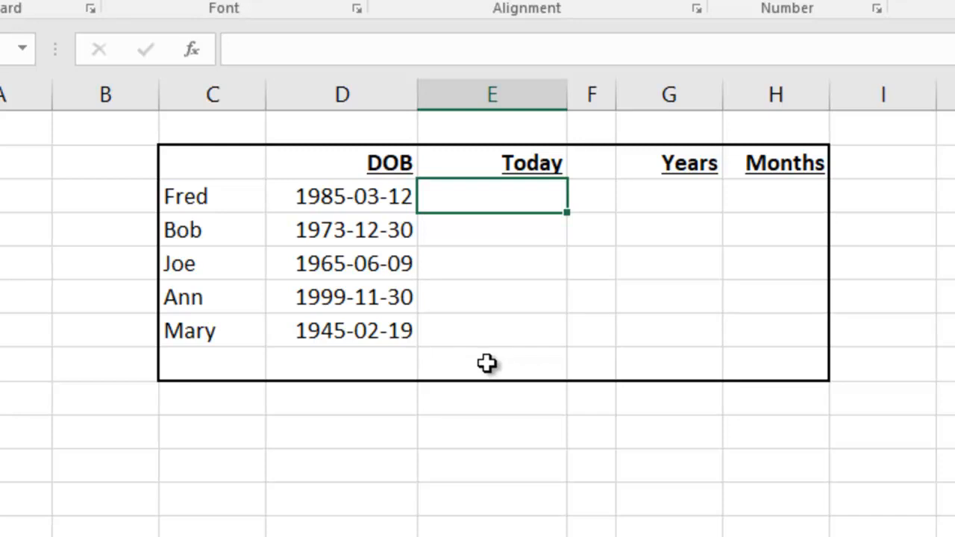
pyautogui.click(322, 198)
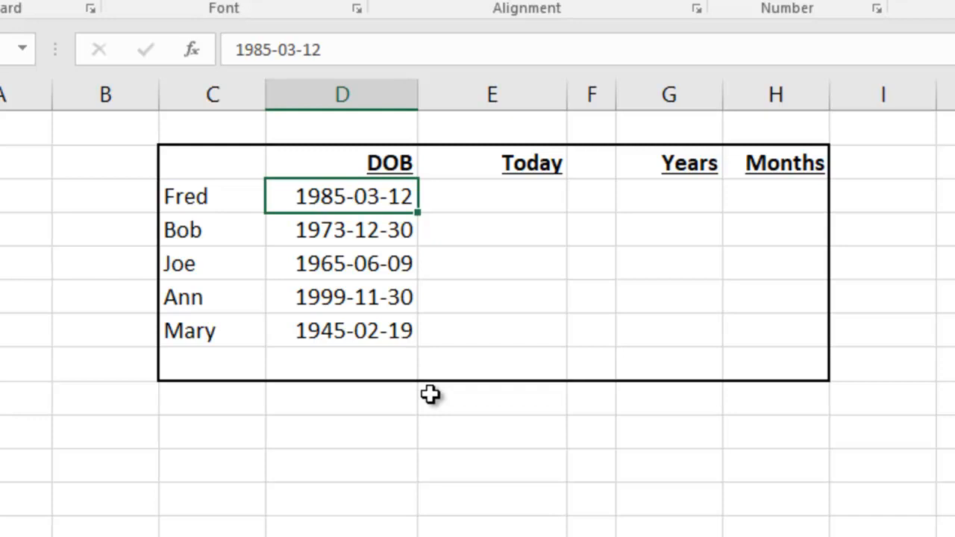
pyautogui.click(478, 194)
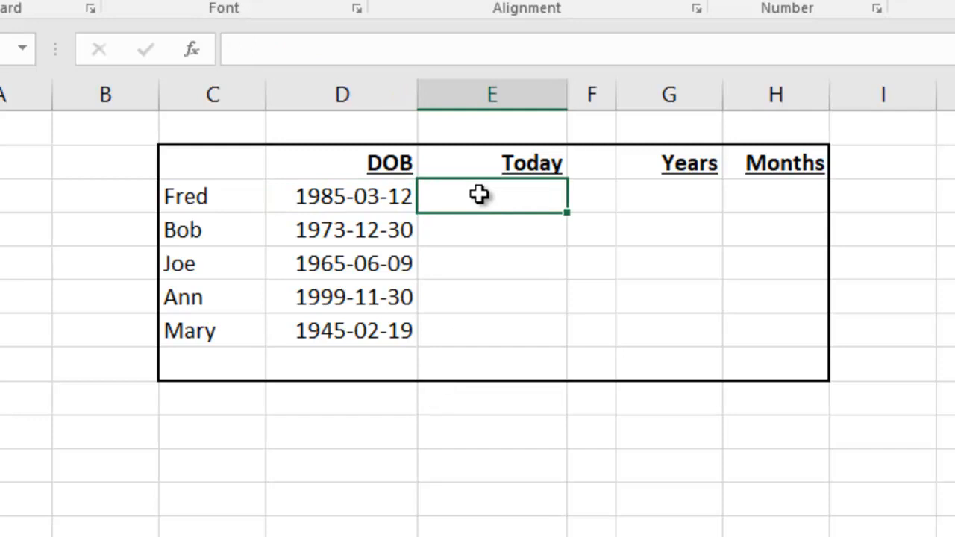
pyautogui.write('2018-')
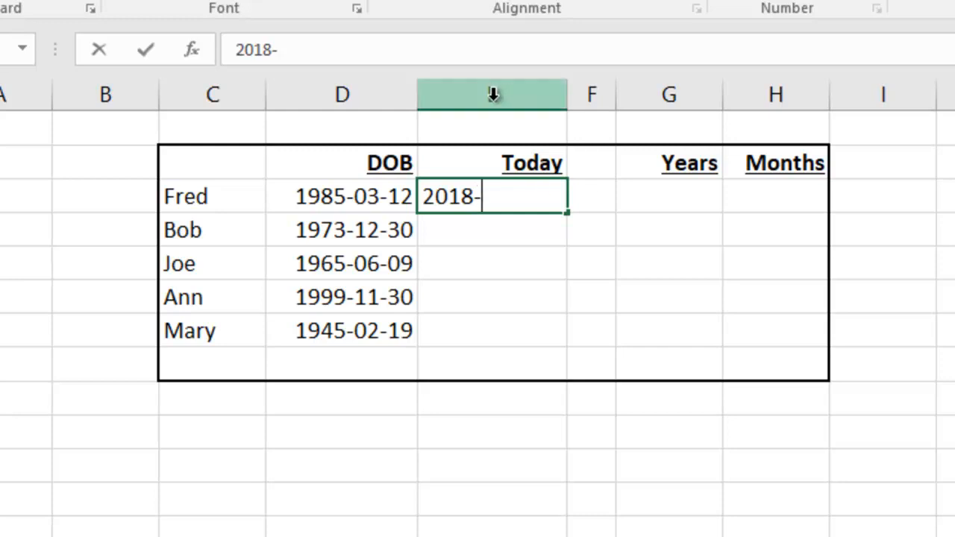
pyautogui.write('04-27')
pyautogui.press('Return')
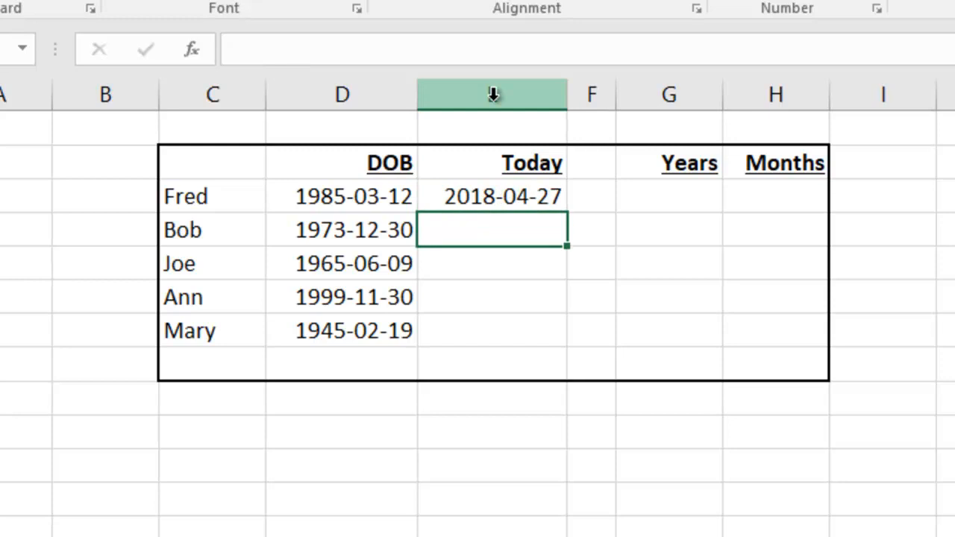
# Step: Fill the Today date down from E24 through the last person's row
pyautogui.click(529, 193)
pyautogui.moveTo(566, 231); pyautogui.dragTo(560, 208)
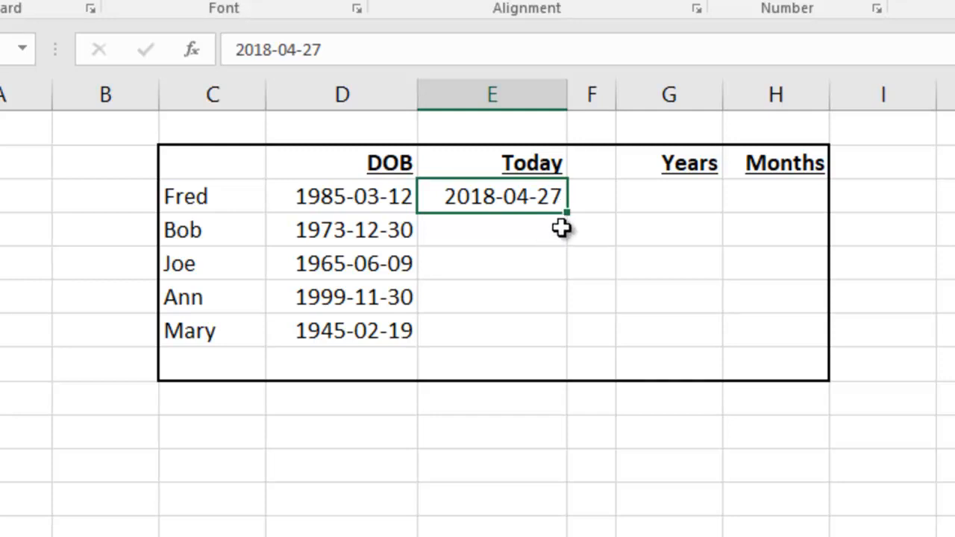
pyautogui.moveTo(520, 196); pyautogui.dragTo(525, 321)
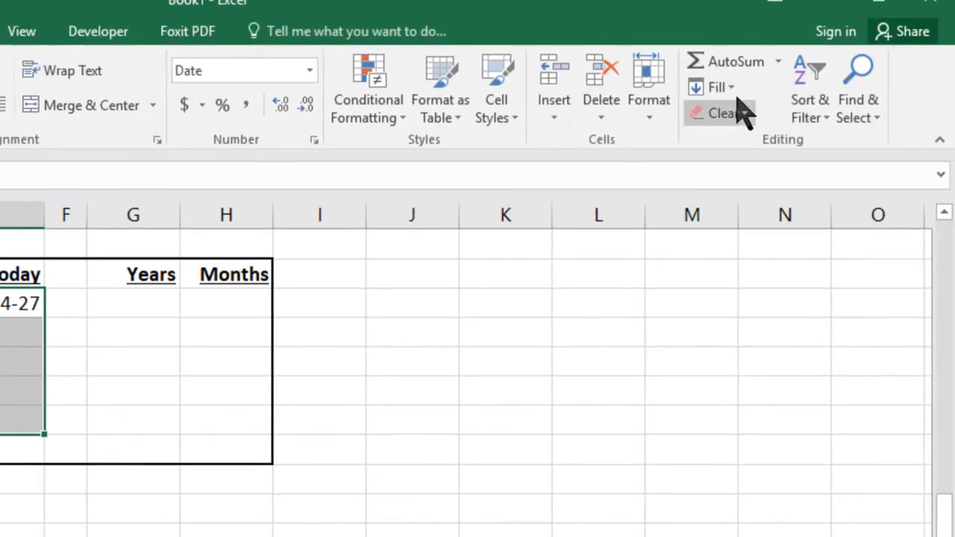
pyautogui.click(727, 88)
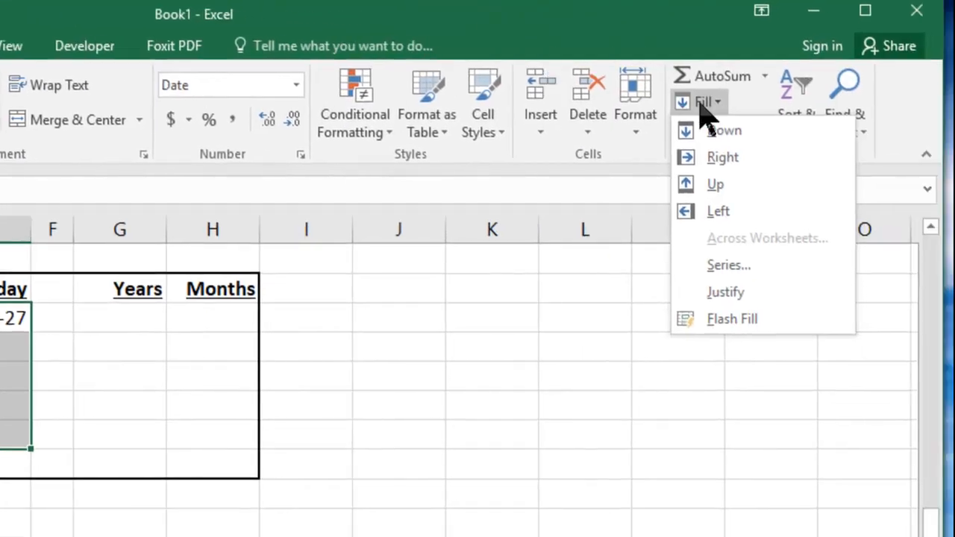
pyautogui.click(727, 134)
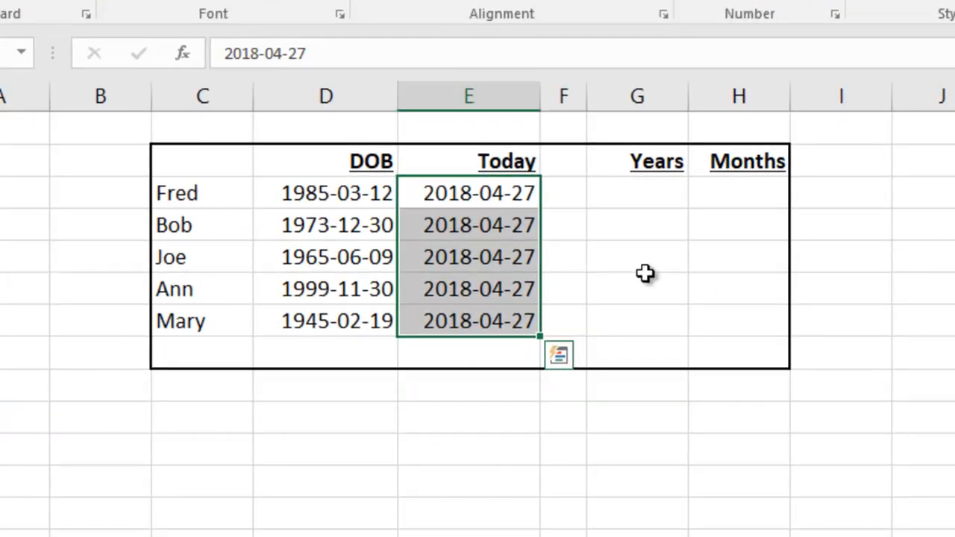
# Step: Calculate the first person's full years of age in G24 with the formula =datedif(D24,E24,"Y")
pyautogui.click(632, 194)
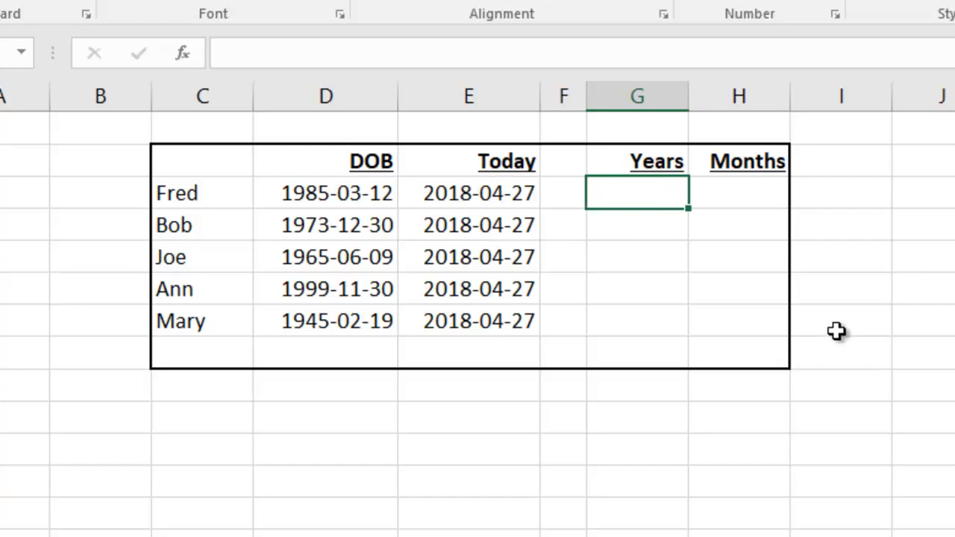
pyautogui.write('=da')
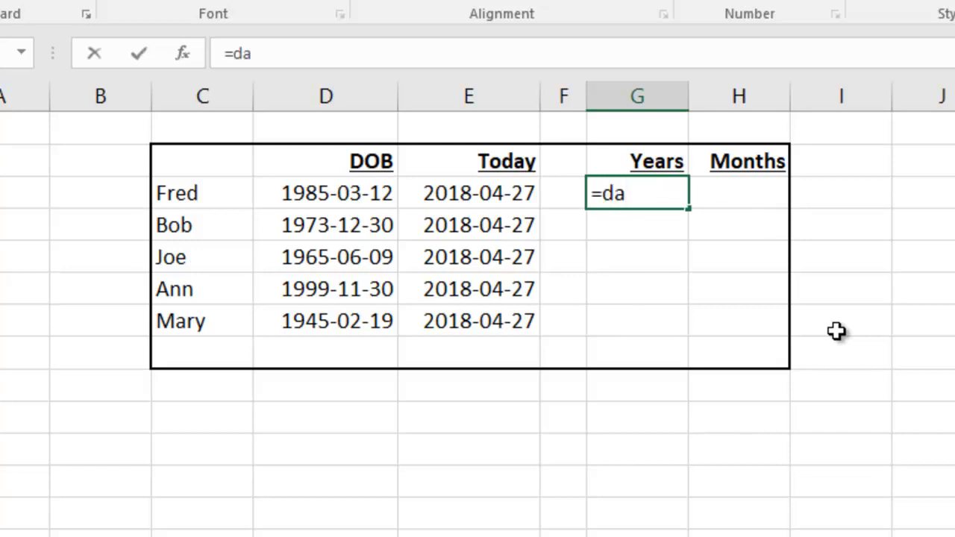
pyautogui.press('BackSpace')
pyautogui.write('atedif')
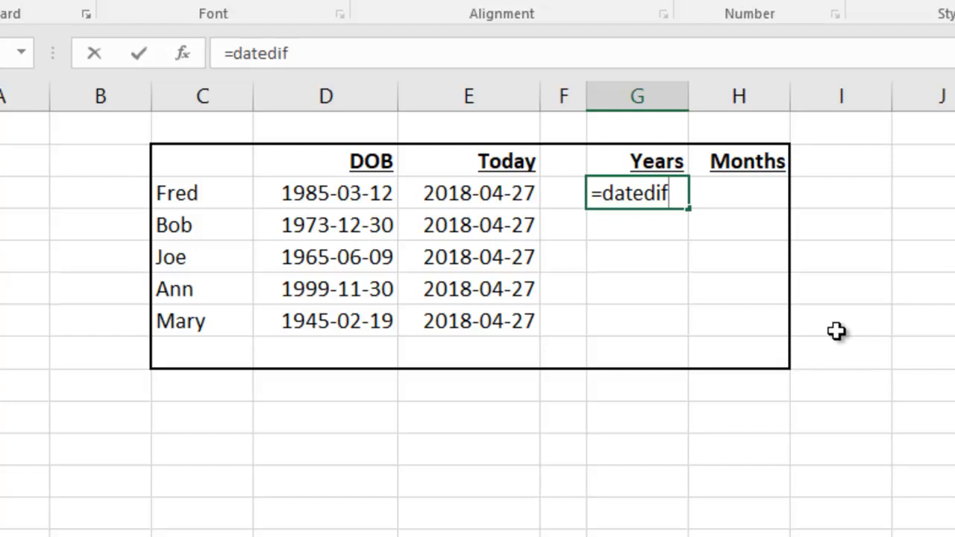
pyautogui.write('(')
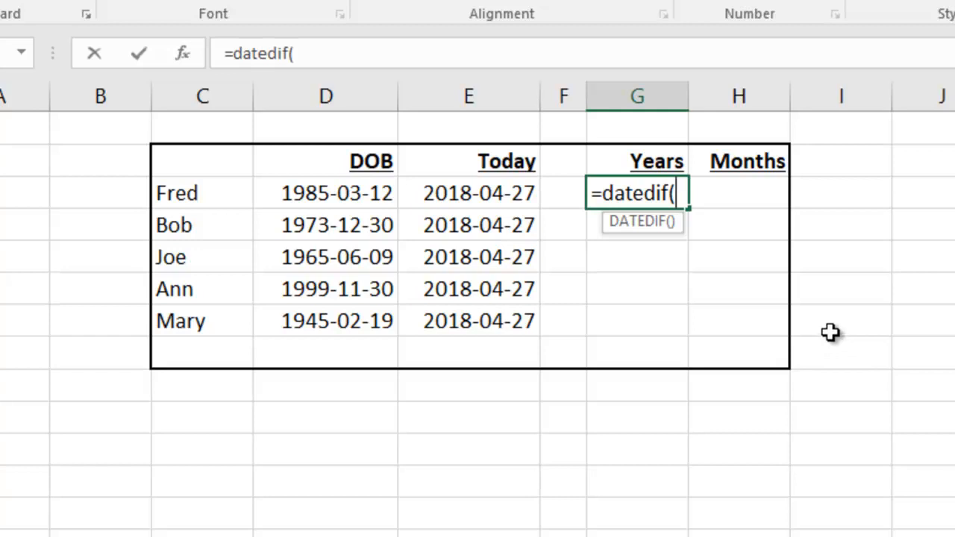
pyautogui.click(323, 197)
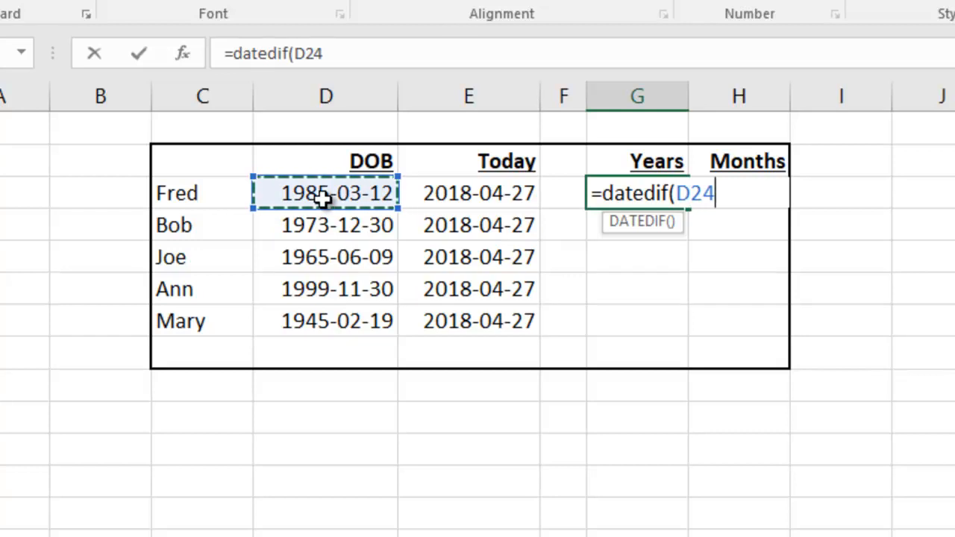
pyautogui.write(',')
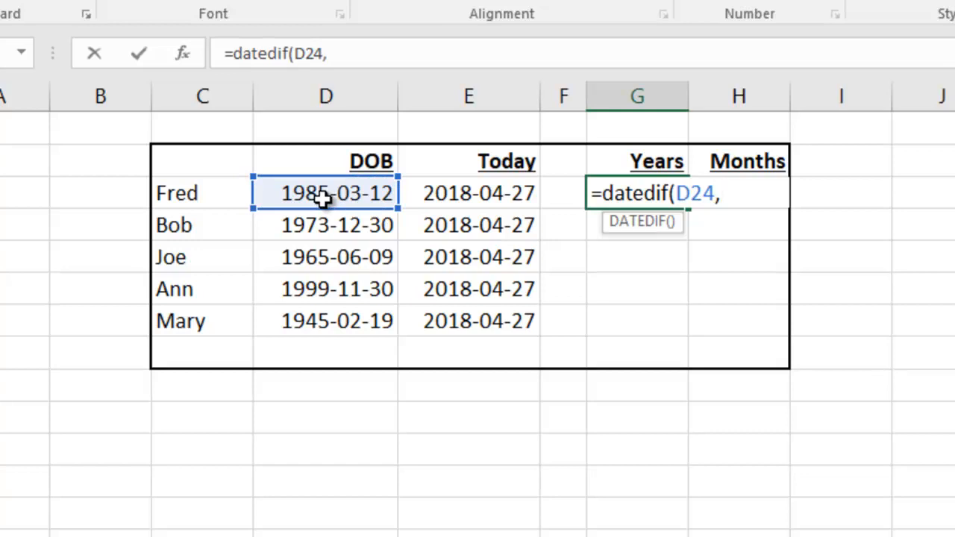
pyautogui.click(480, 194)
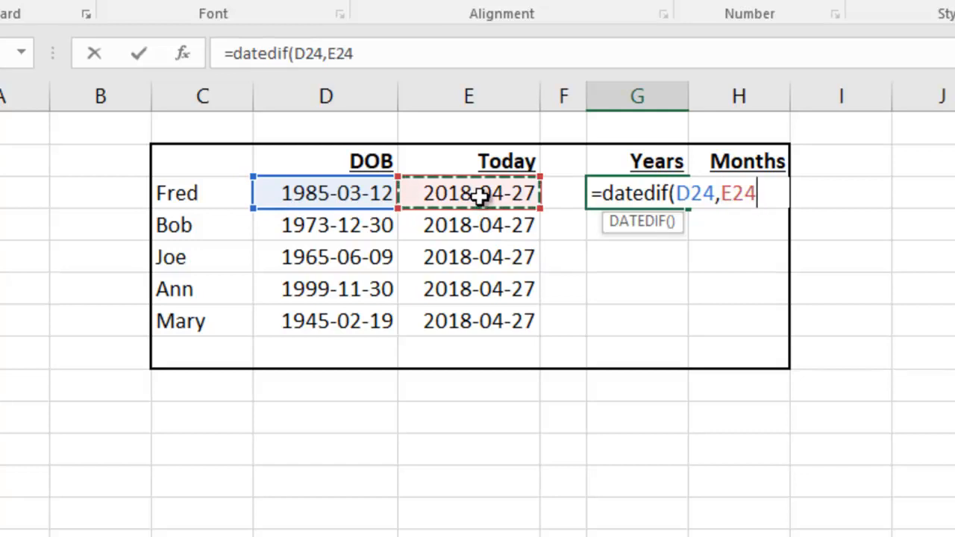
pyautogui.write(',')
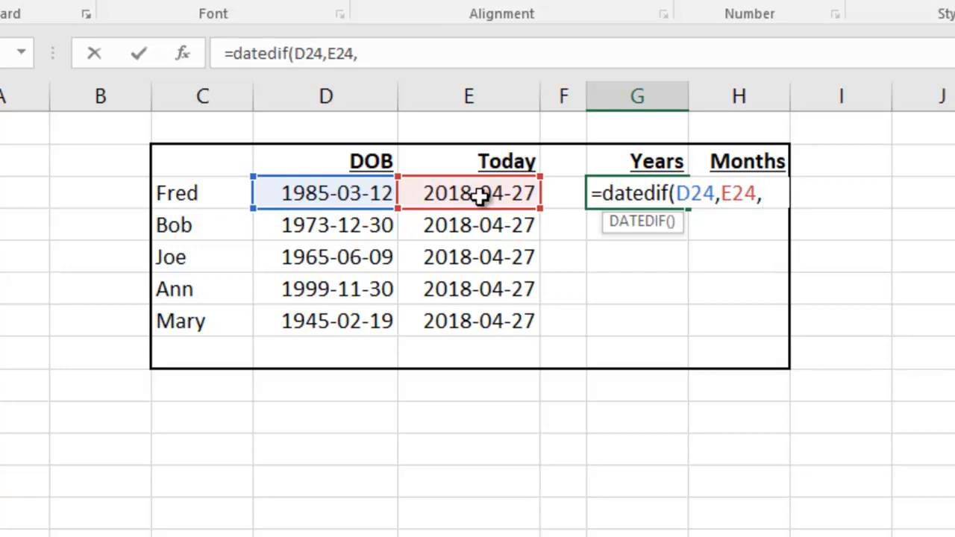
pyautogui.write('"Y")')
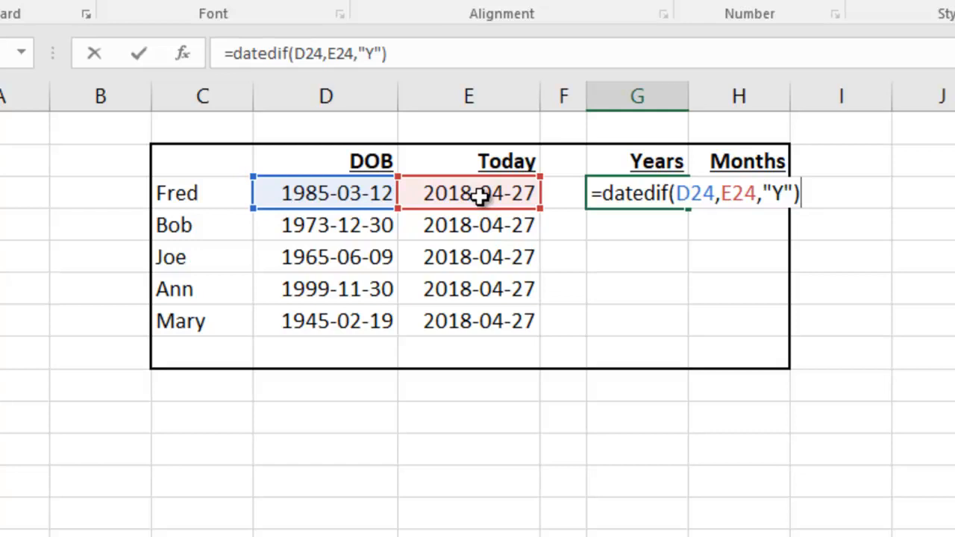
pyautogui.press('Return')
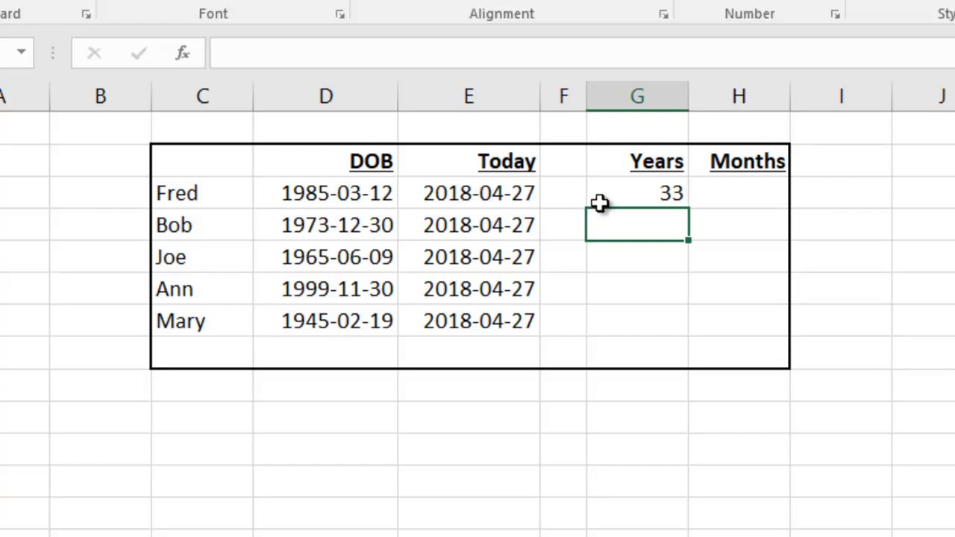
# Step: Calculate the first person's remaining months in H24 with the formula =datedif(D24,E24,"YM")
pyautogui.click(746, 191)
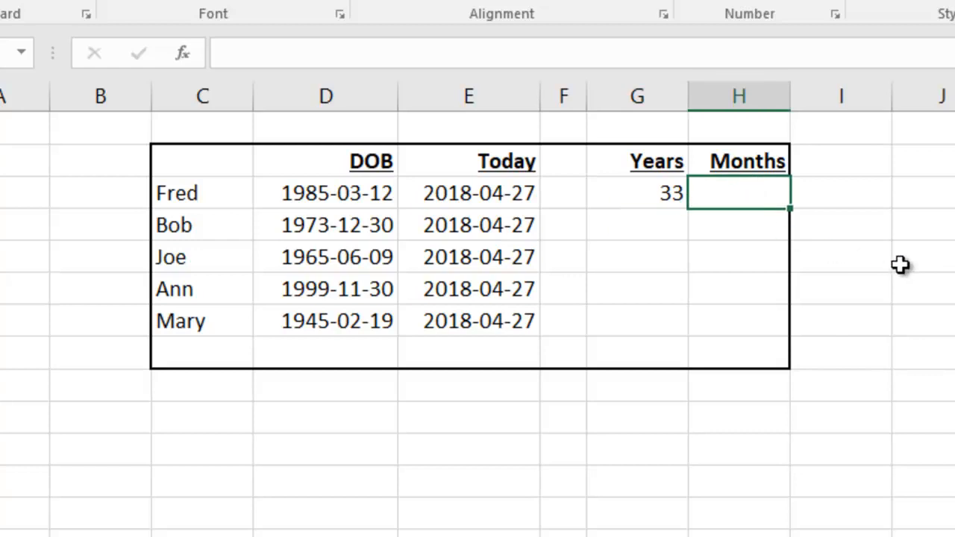
pyautogui.write('=da')
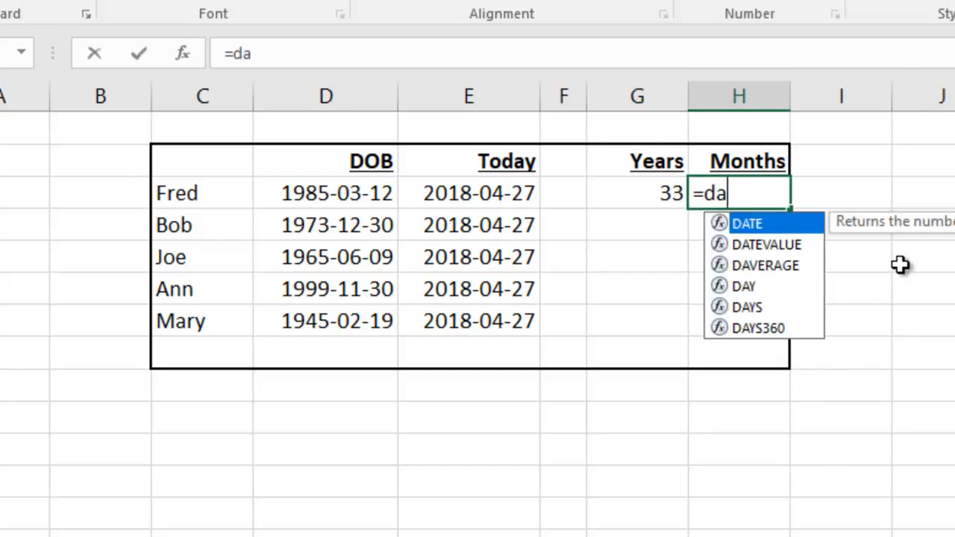
pyautogui.write('tedif')
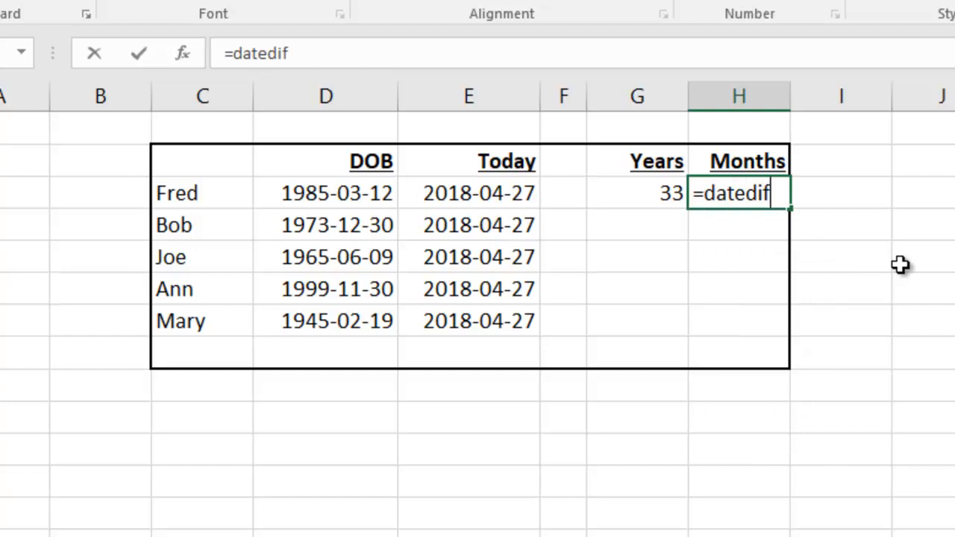
pyautogui.write('(')
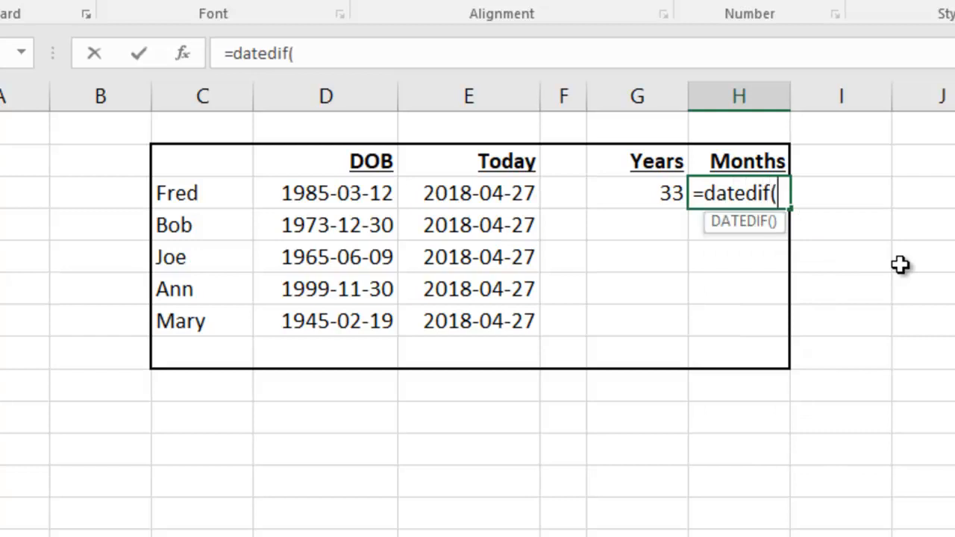
pyautogui.click(345, 194)
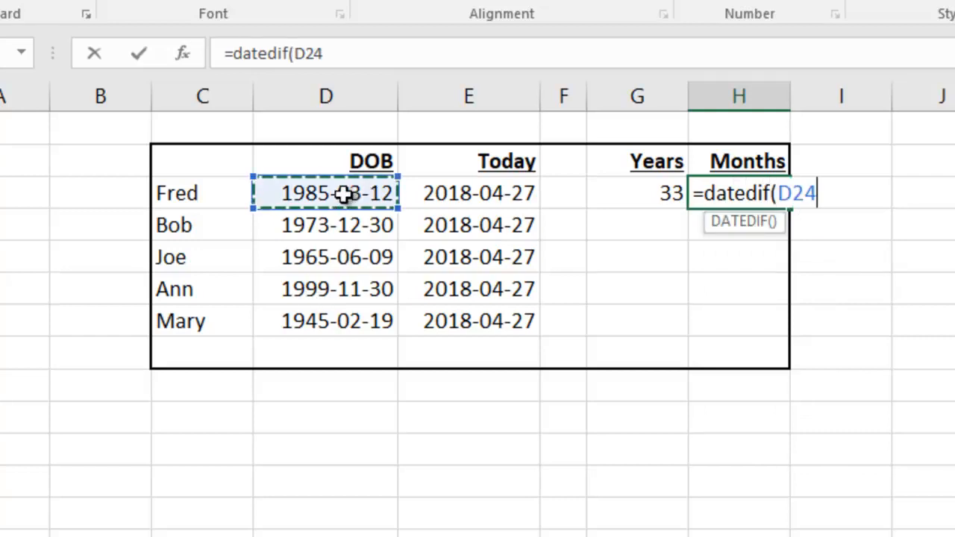
pyautogui.write(',')
pyautogui.click(457, 195)
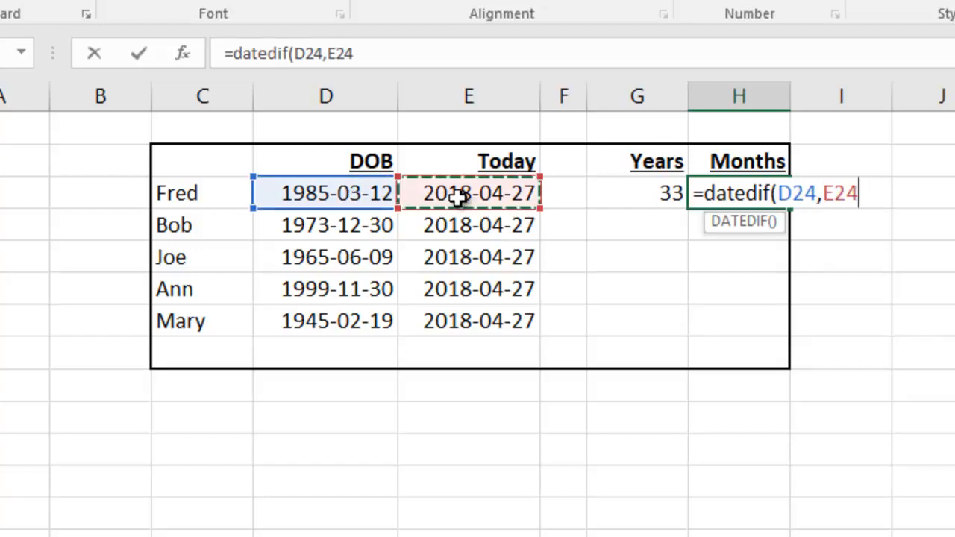
pyautogui.write(',')
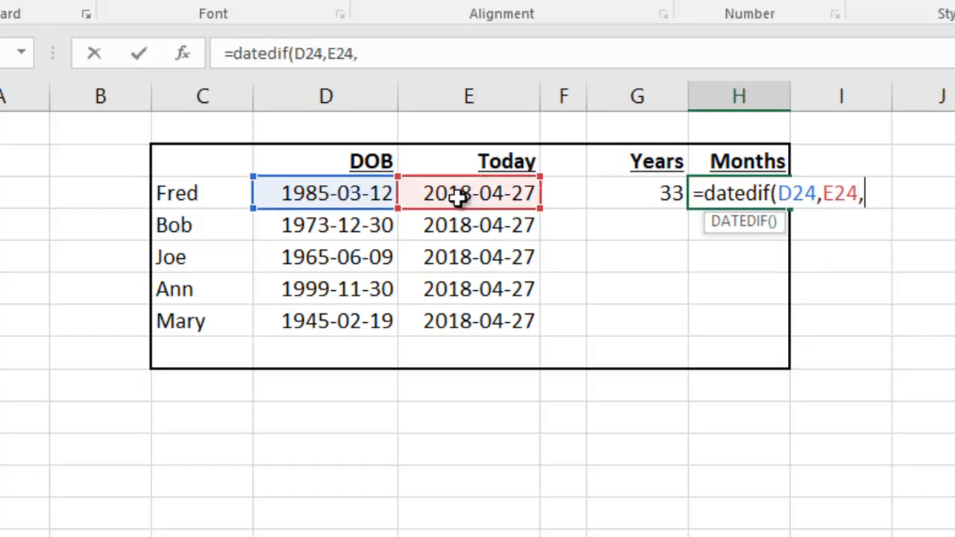
pyautogui.write('"YM')
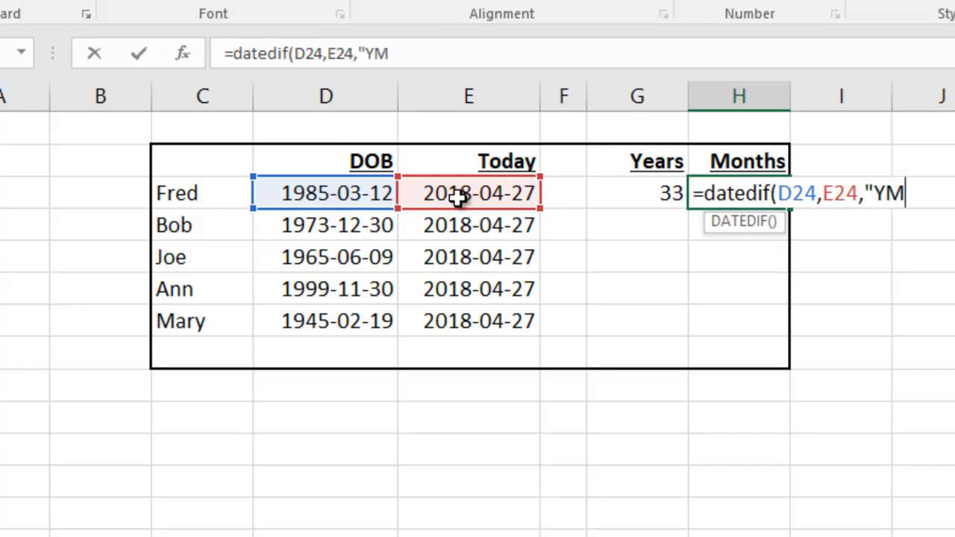
pyautogui.write('")')
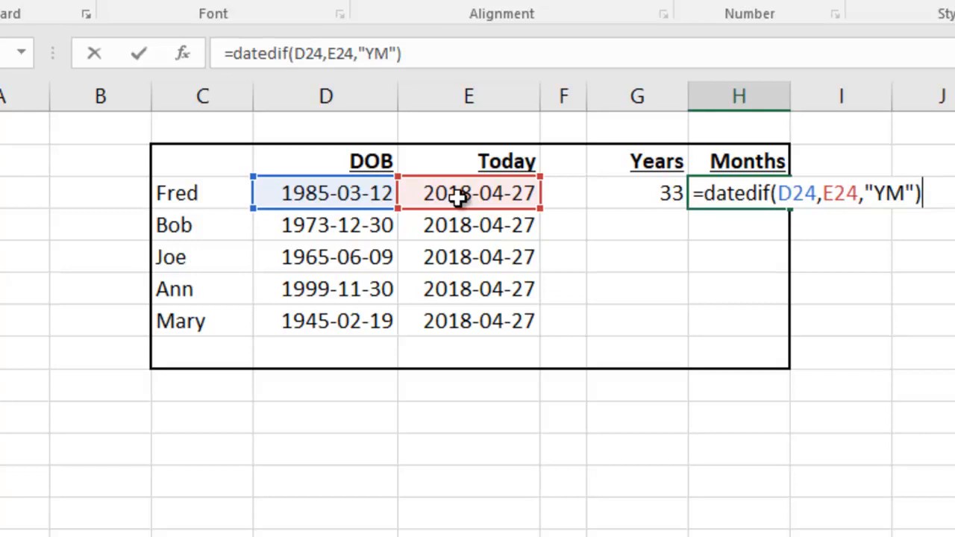
pyautogui.press('Return')
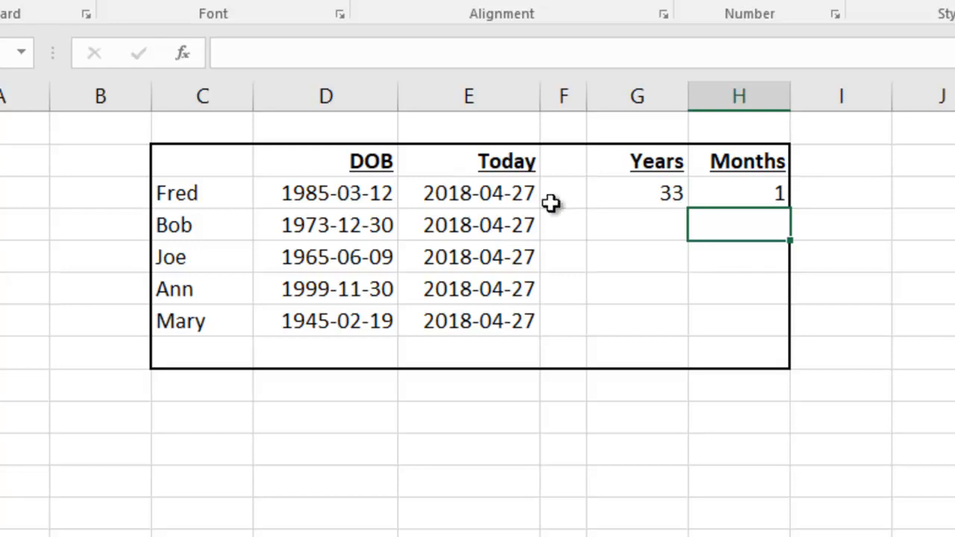
# Step: Copy the Years and Months formulas from G24:H24 down to the remaining people's rows and deselect the range
pyautogui.click(642, 195)
pyautogui.moveTo(641, 196); pyautogui.dragTo(741, 193)
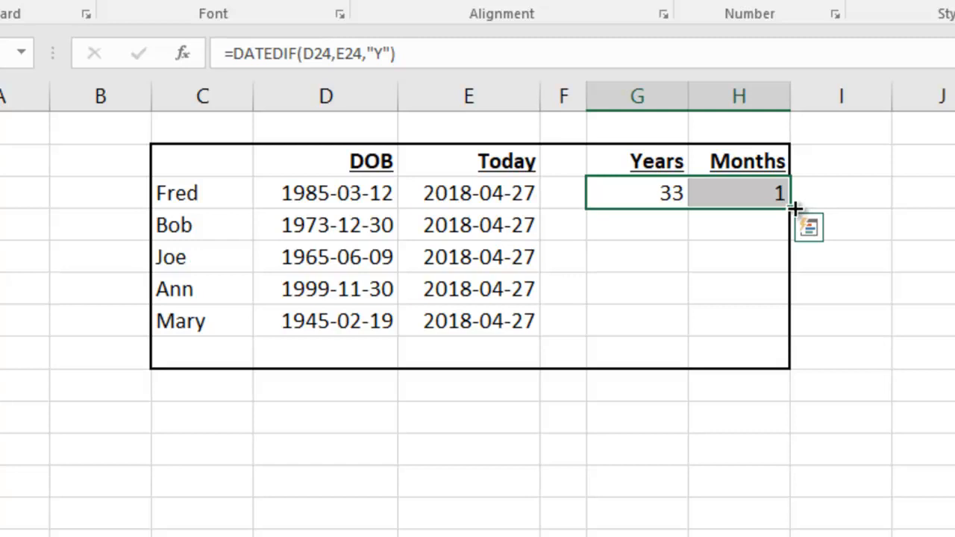
pyautogui.moveTo(794, 208); pyautogui.dragTo(777, 325)
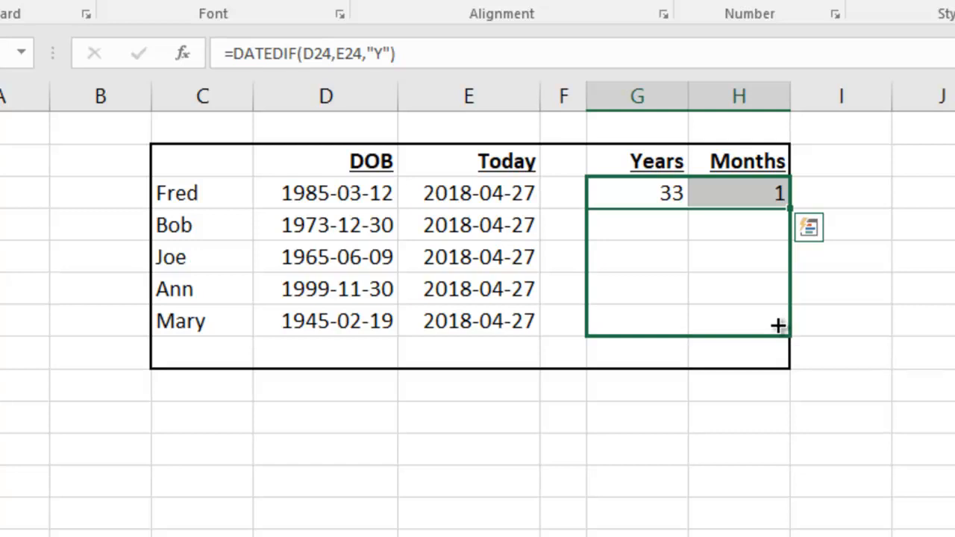
pyautogui.moveTo(778, 326); pyautogui.dragTo(778, 326)
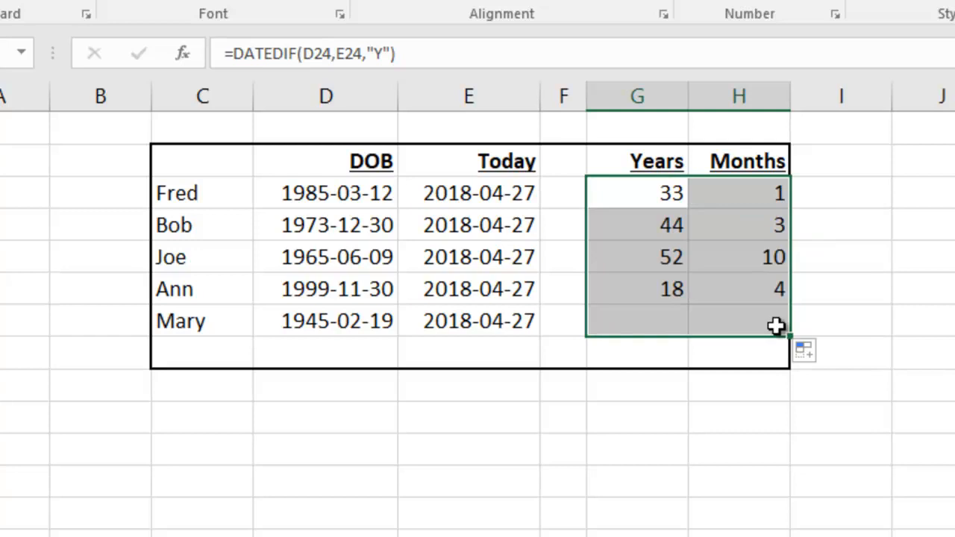
pyautogui.click(726, 365)
pyautogui.click(629, 398)
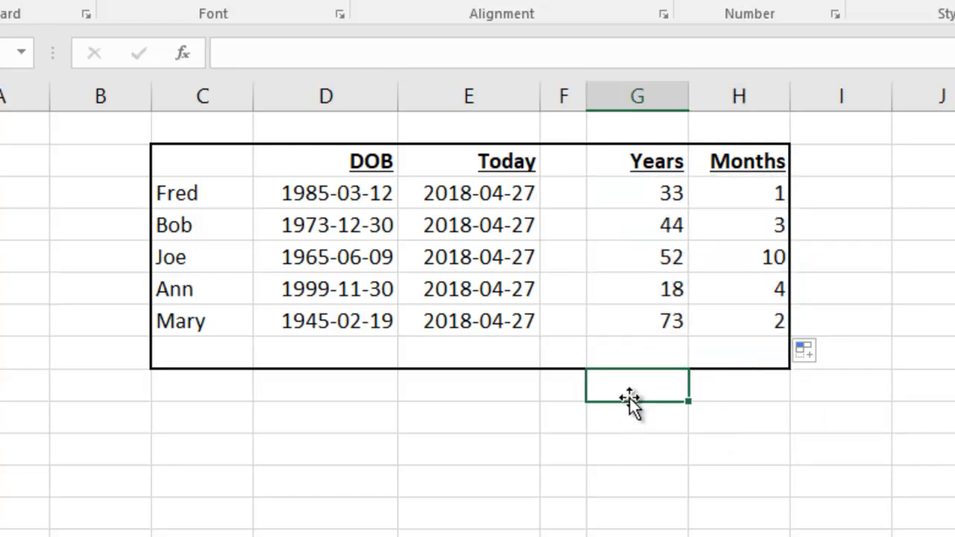